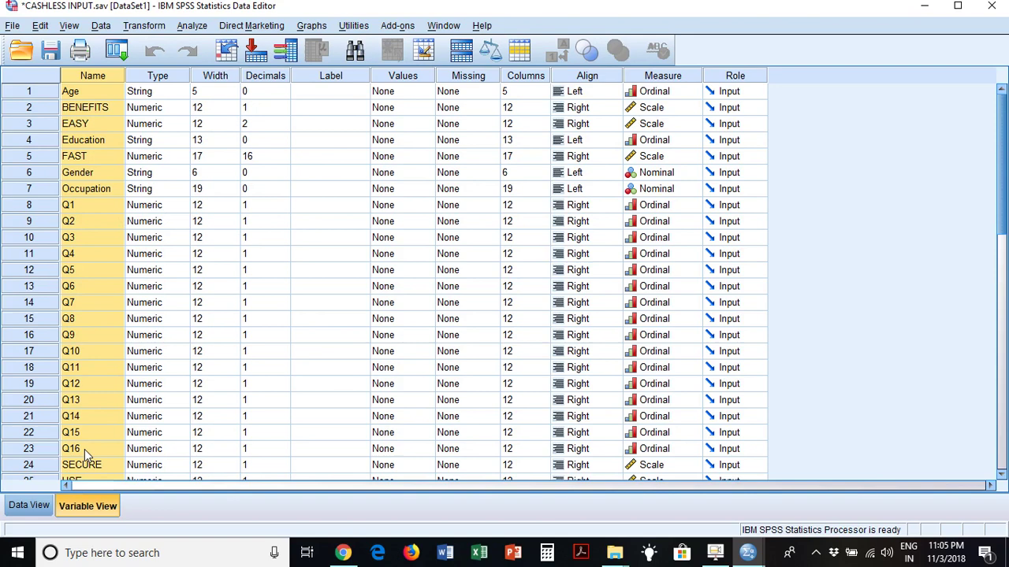
Step: Open Analyze > Dimension Reduction > Factor and add Q1 through Q16 as analysis variables
click(189, 27)
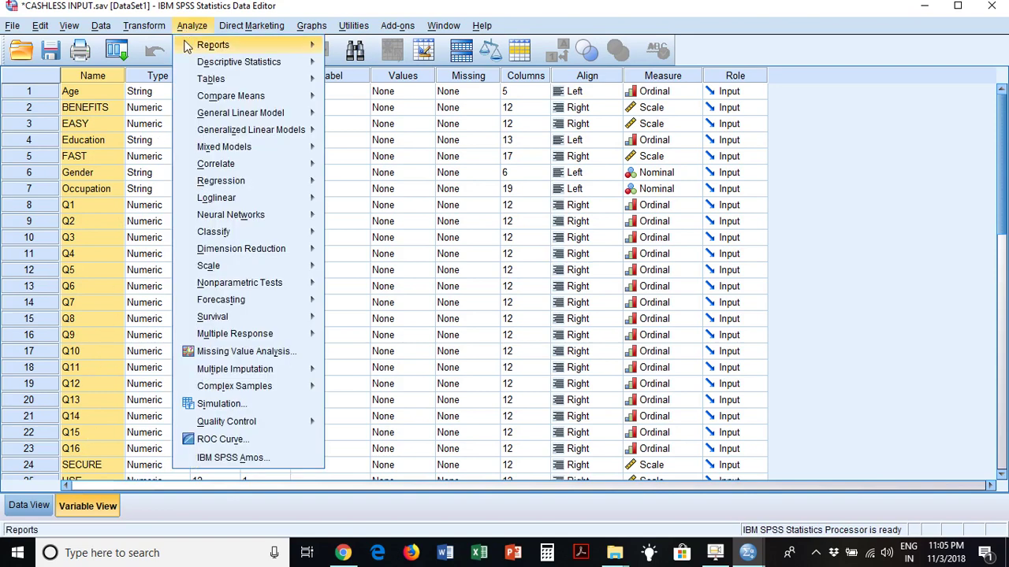
mouse_move(215, 251)
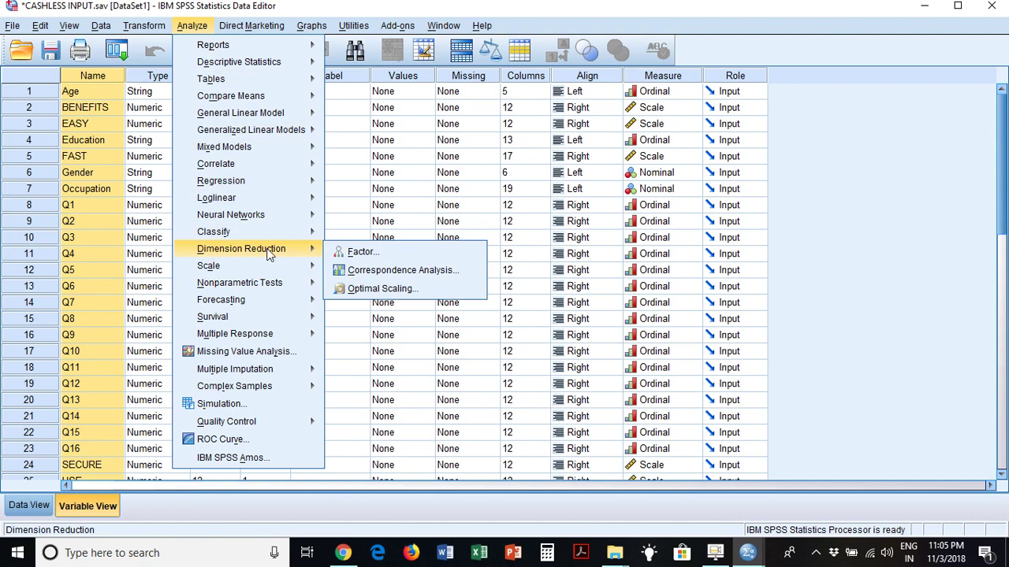
click(341, 251)
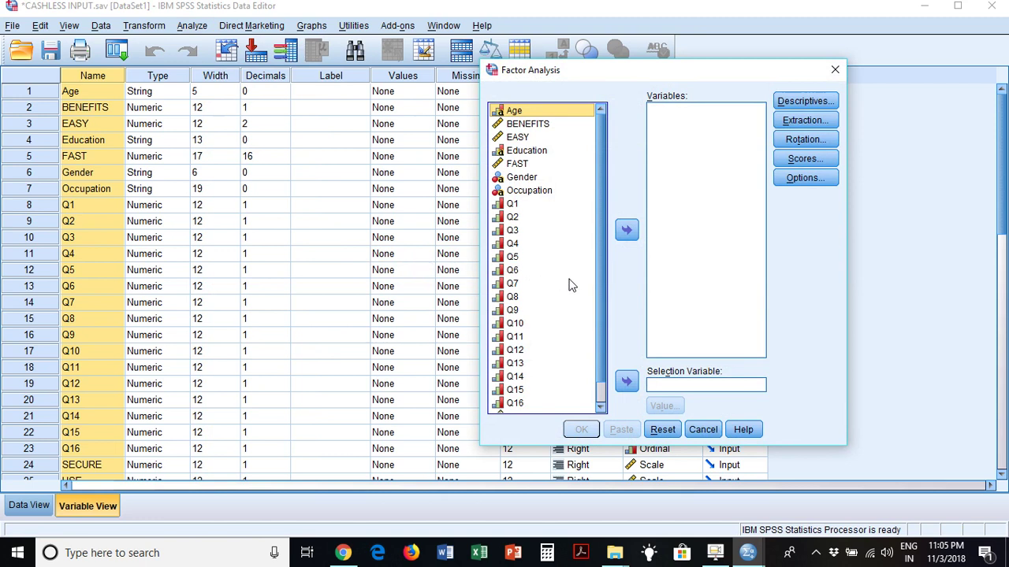
drag(605, 297, 607, 308)
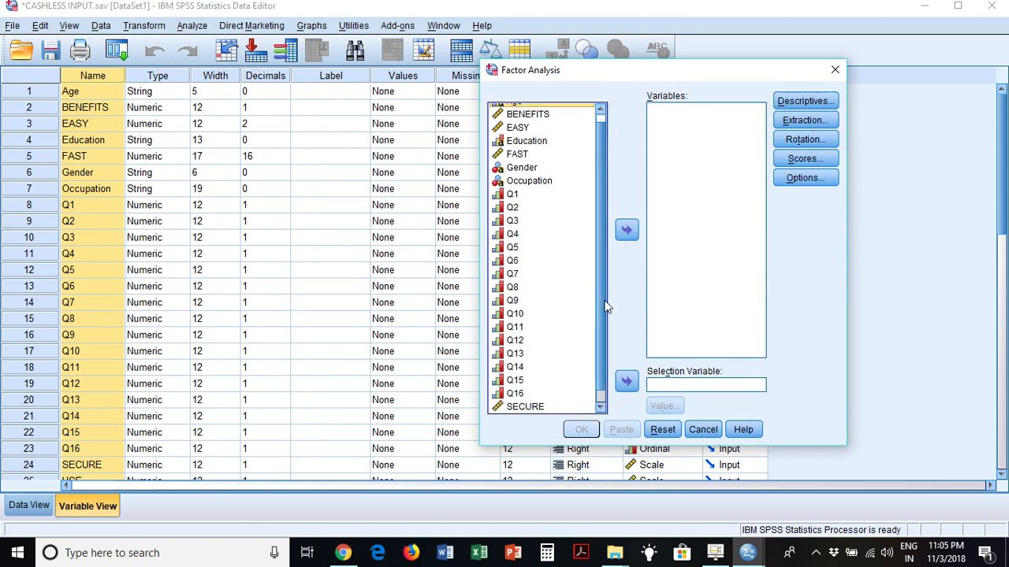
click(529, 196)
click(528, 210)
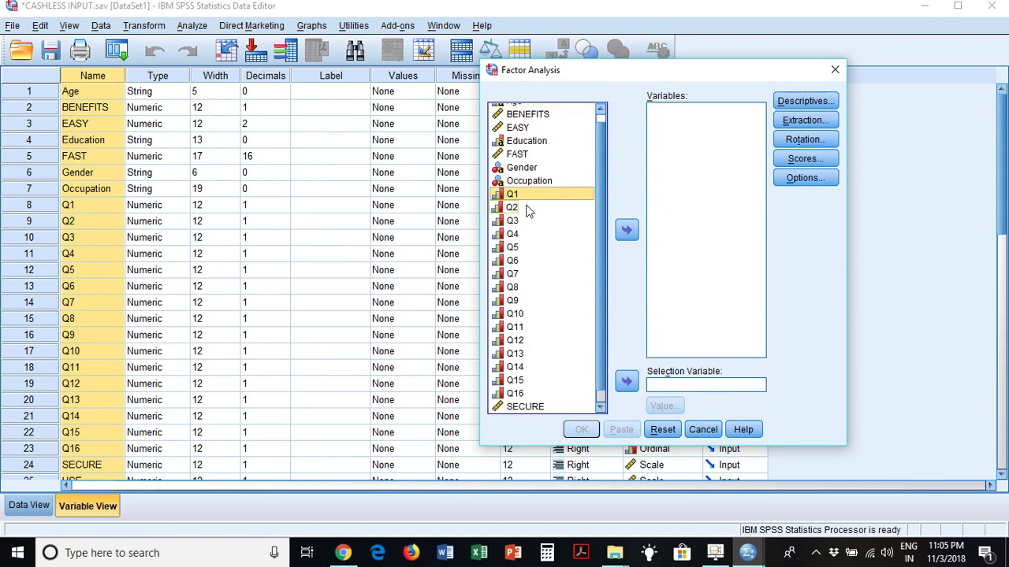
key(shift+Down)
key(shift+Down)
key(shift+Down)
key(shift+Down)
key(shift+Down)
key(shift+Down)
key(shift+Down)
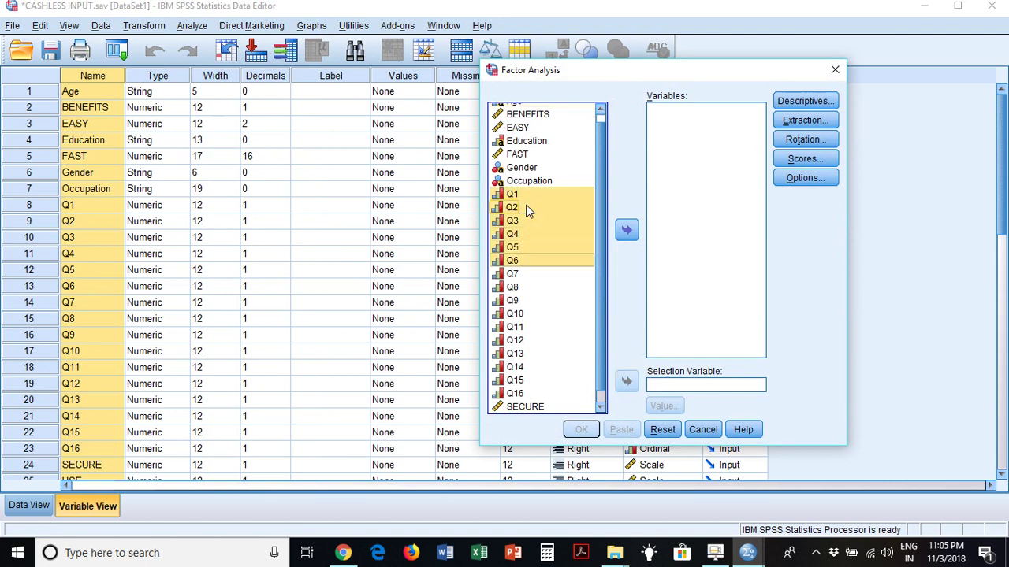
key(shift+Down)
key(shift+Down)
key(shift+Down)
key(shift+Down)
key(shift+Down)
key(shift+Down)
key(shift+Down)
key(shift+Down)
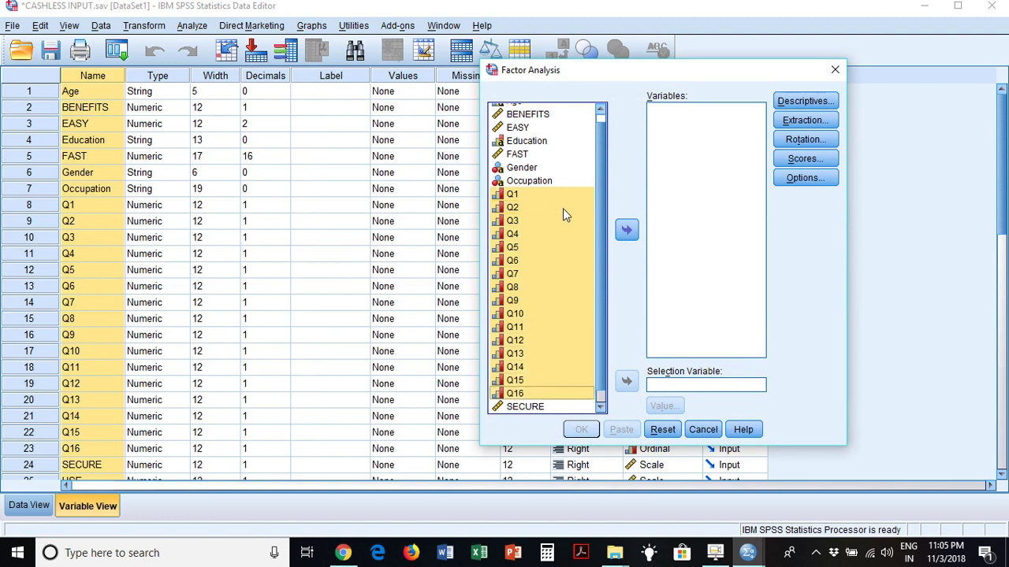
click(627, 230)
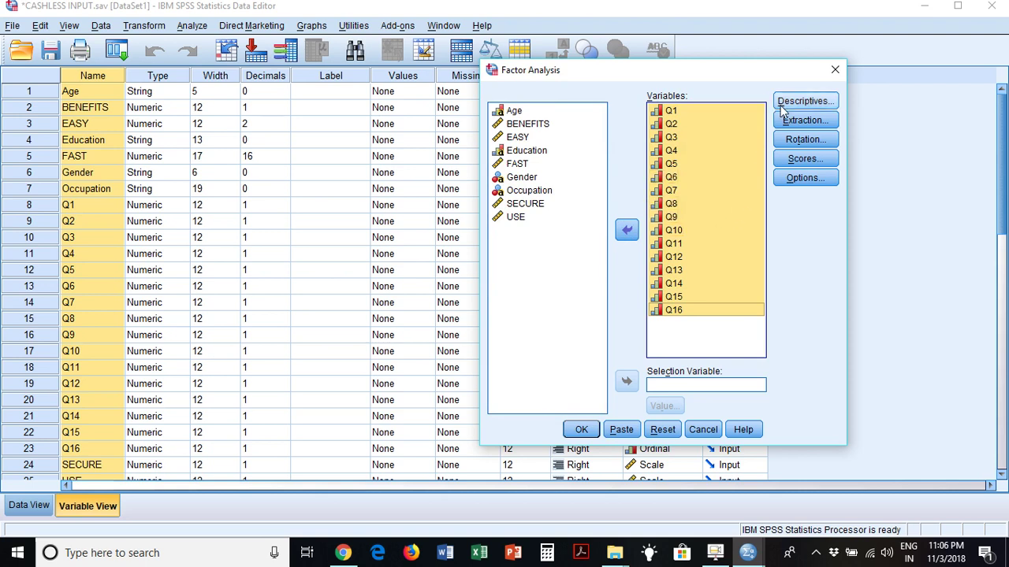
Step: In Descriptives, turn on KMO and Bartlett's test of sphericity and turn off Initial solution
click(824, 105)
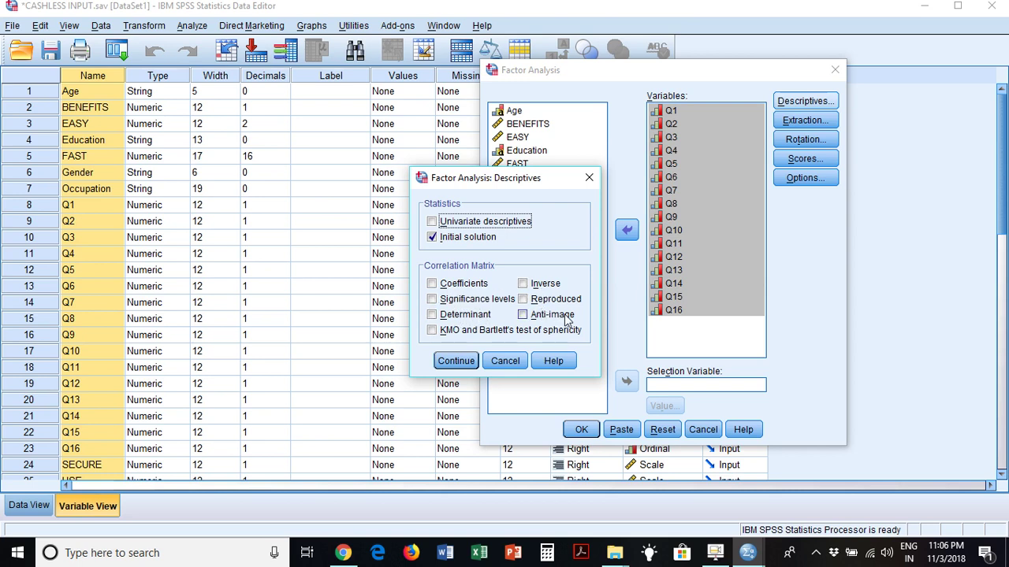
click(432, 331)
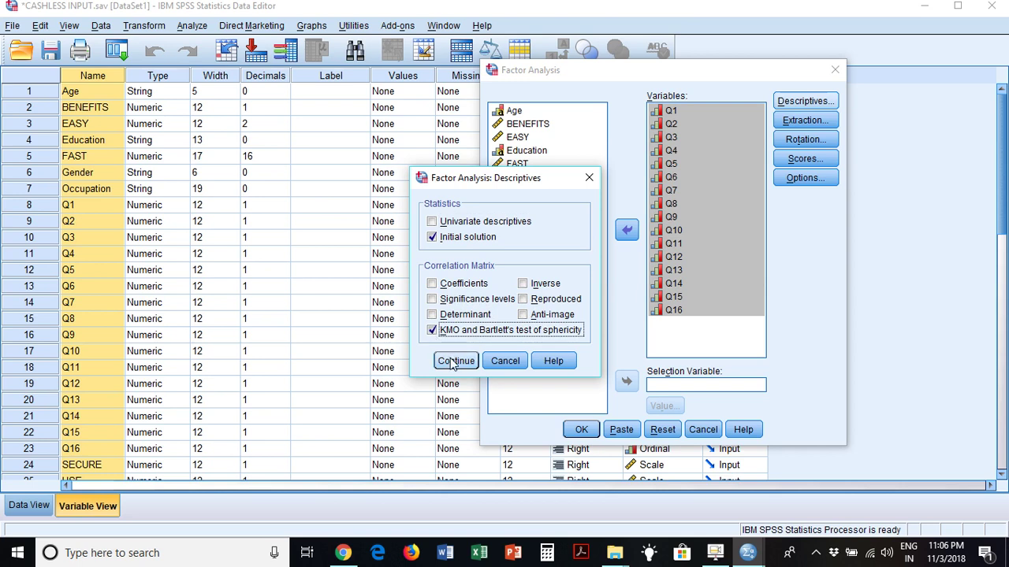
click(431, 238)
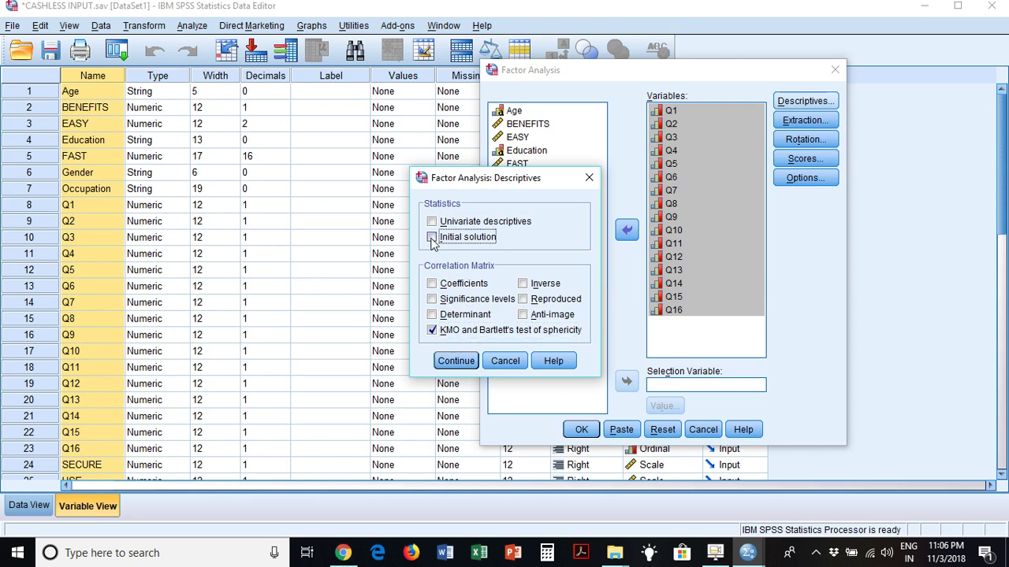
click(455, 362)
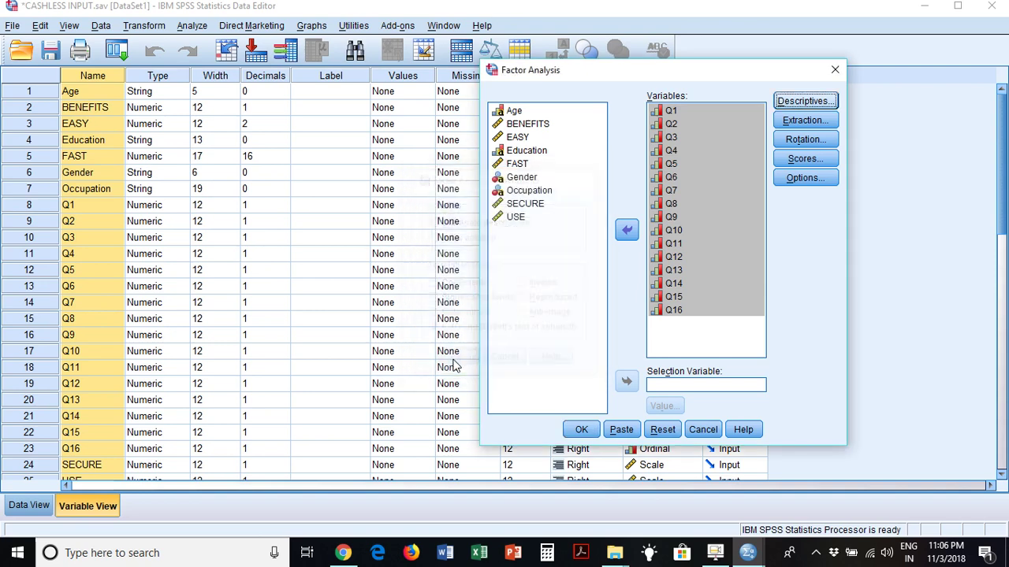
Step: Set Extraction to a fixed number of 5 factors, then bring up the Rotation settings
click(788, 128)
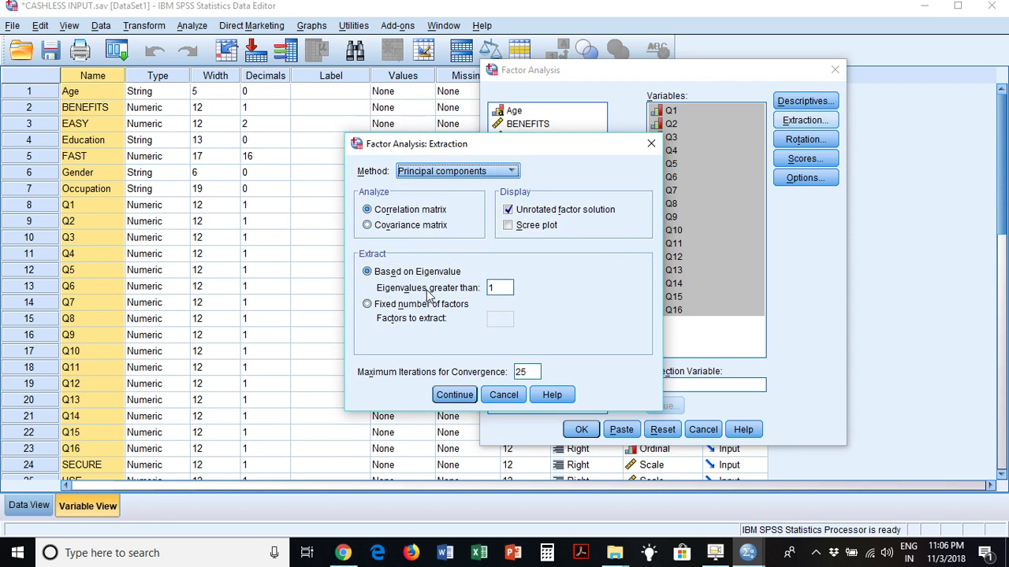
click(368, 306)
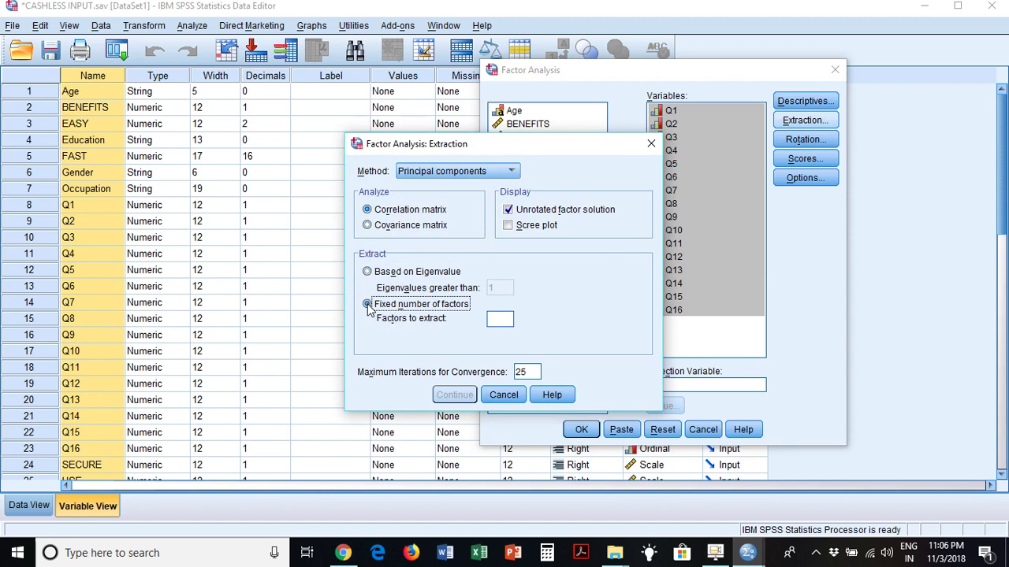
click(492, 320)
text(5)
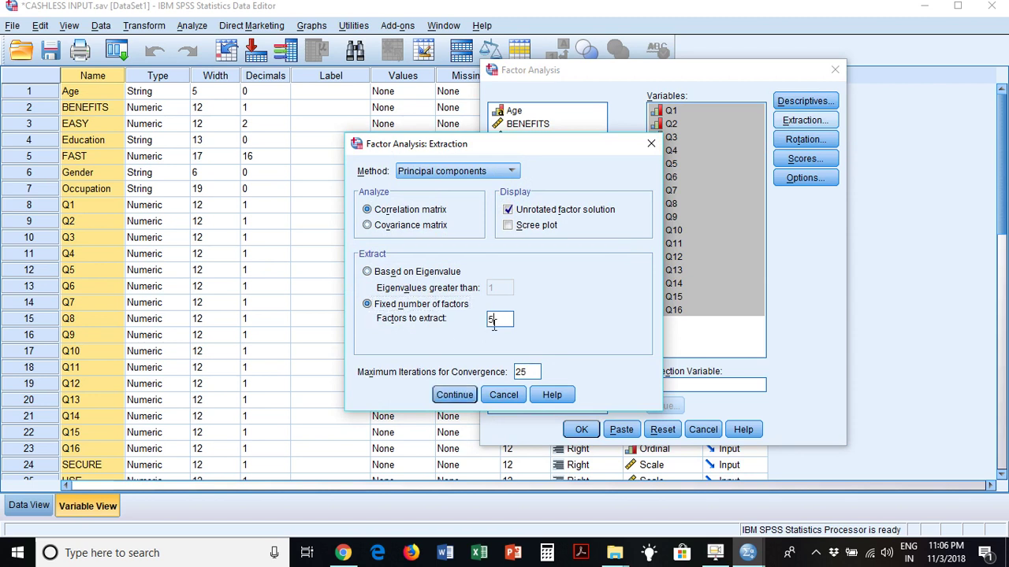
click(456, 397)
click(804, 139)
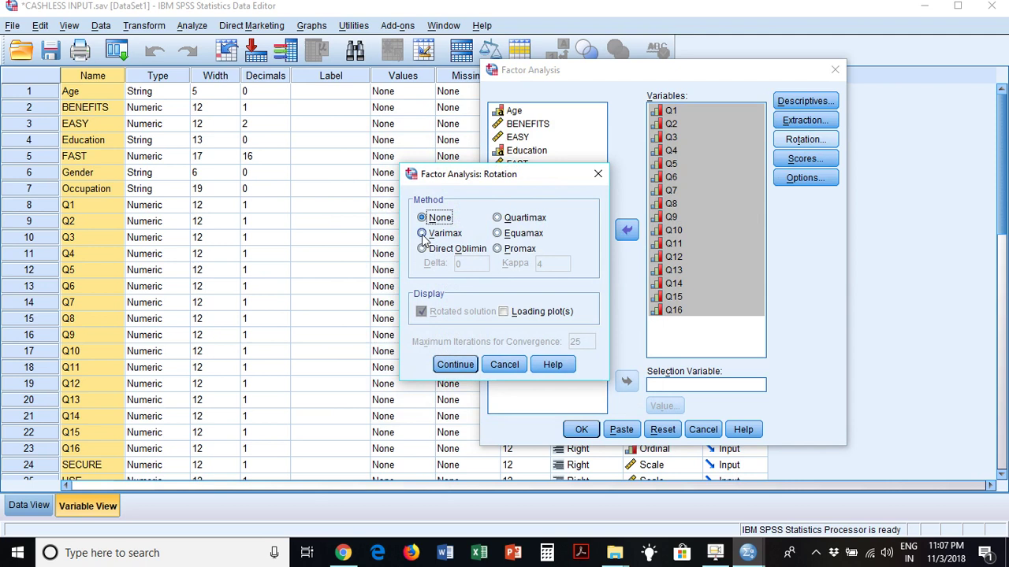
Step: Choose Varimax rotation and leave the factor scores options unchanged
click(424, 235)
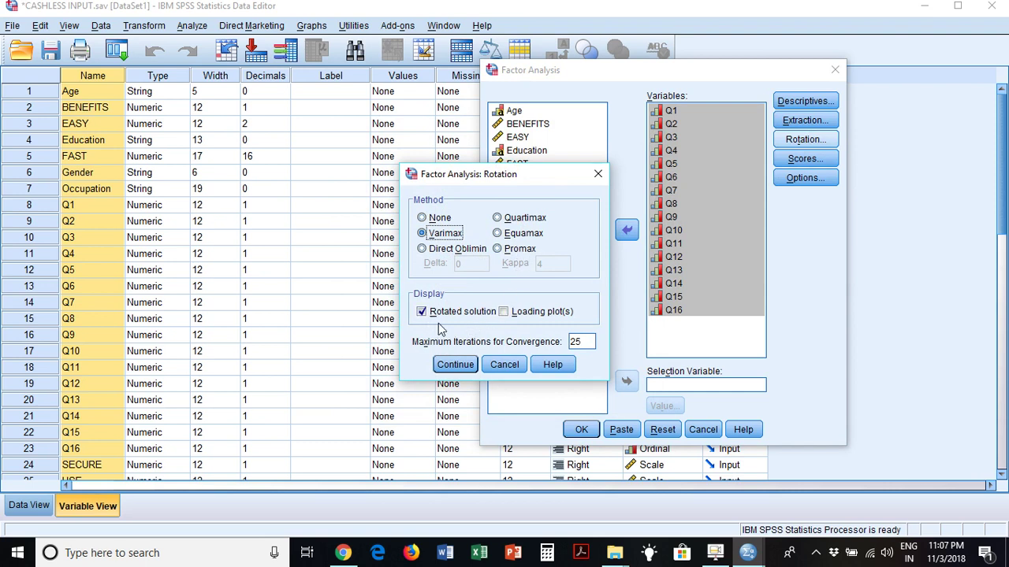
click(455, 365)
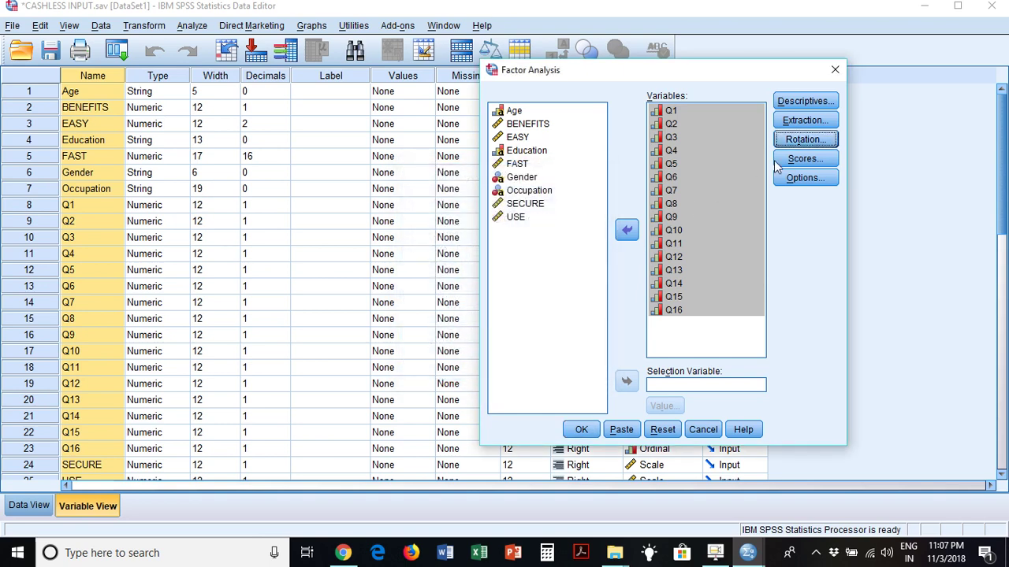
click(804, 158)
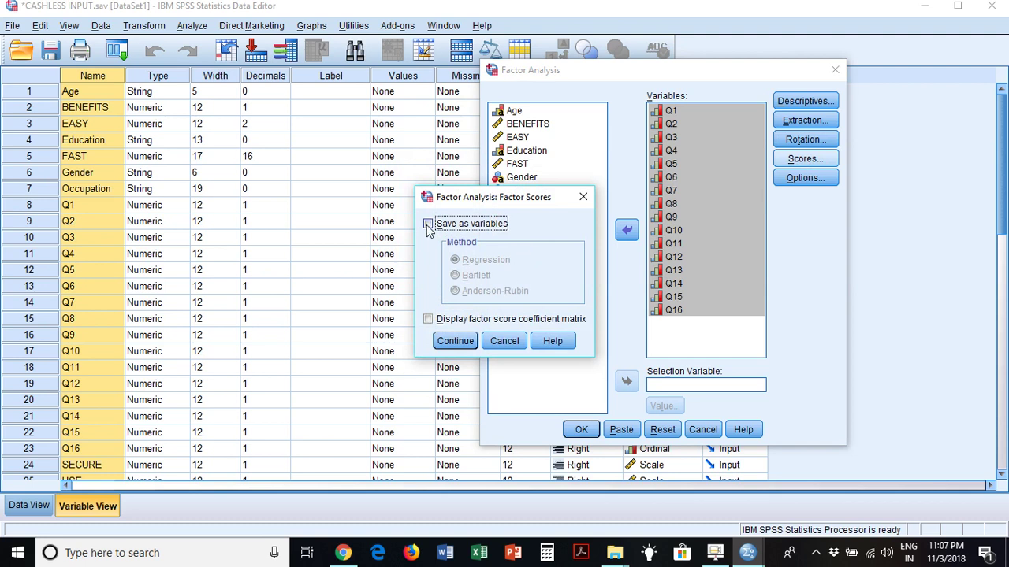
click(453, 341)
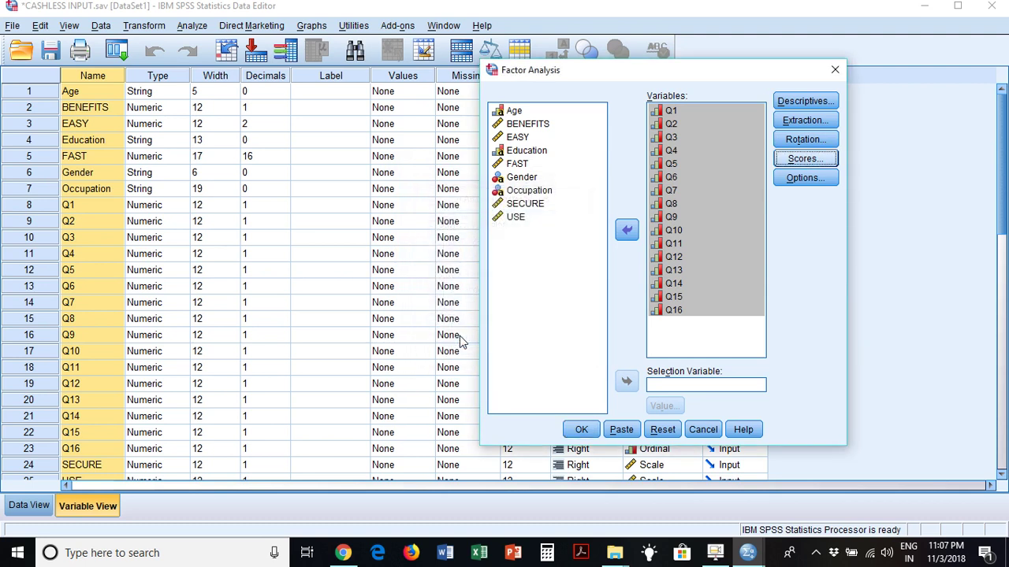
Step: Sort loadings by size, suppress coefficients below .5, and run the factor analysis
click(796, 180)
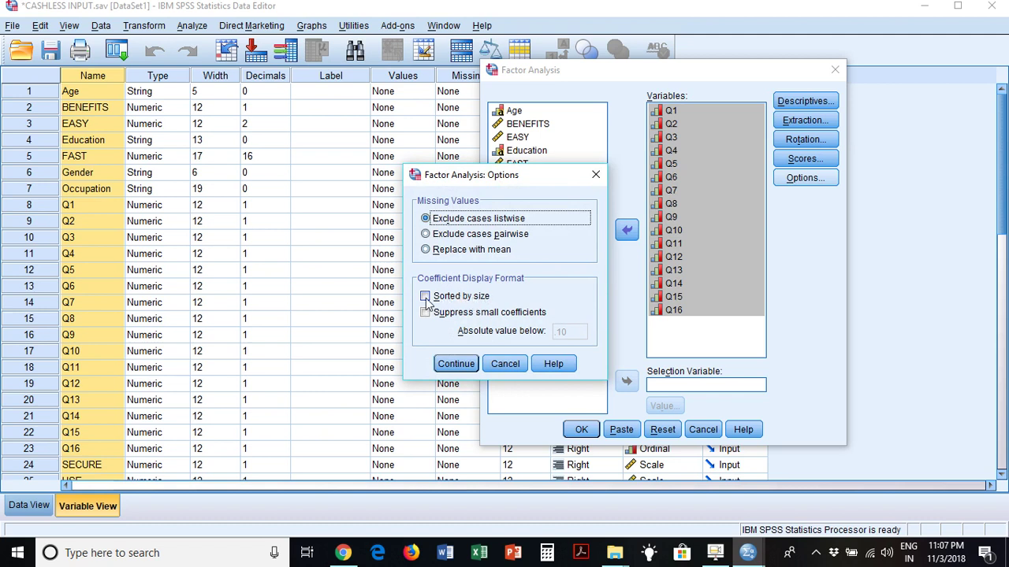
click(426, 297)
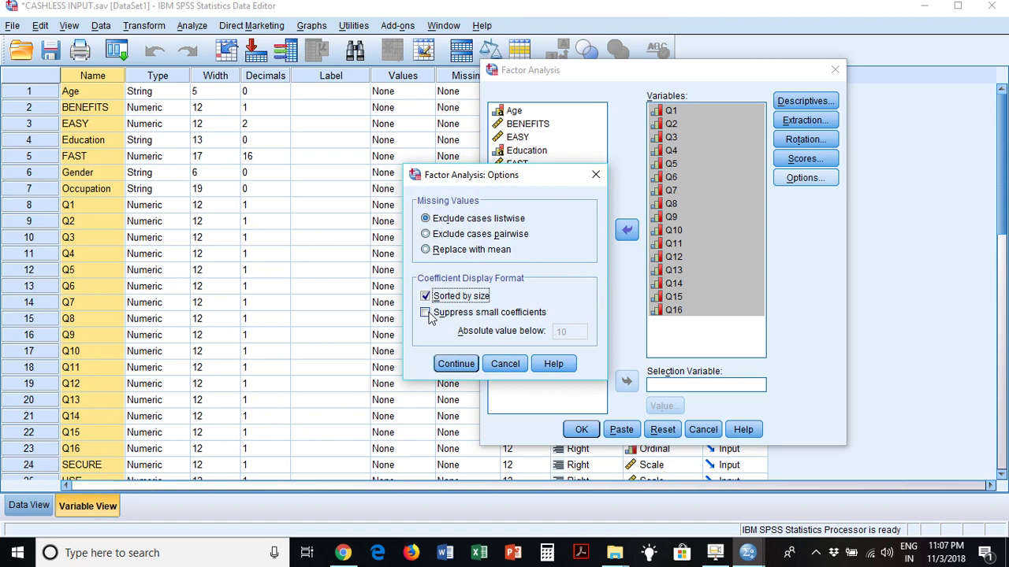
click(427, 313)
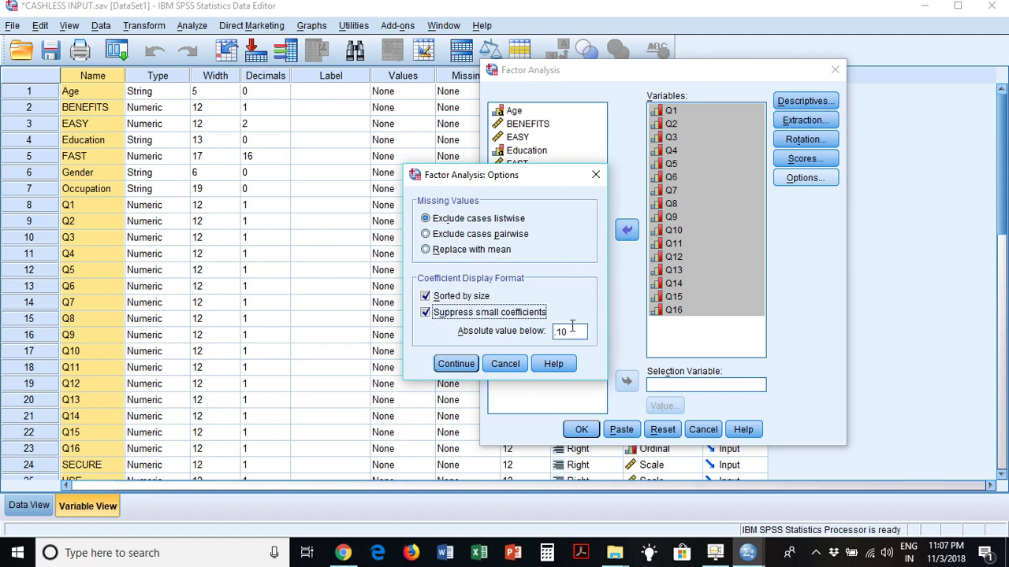
double_click(572, 329)
key(BackSpace)
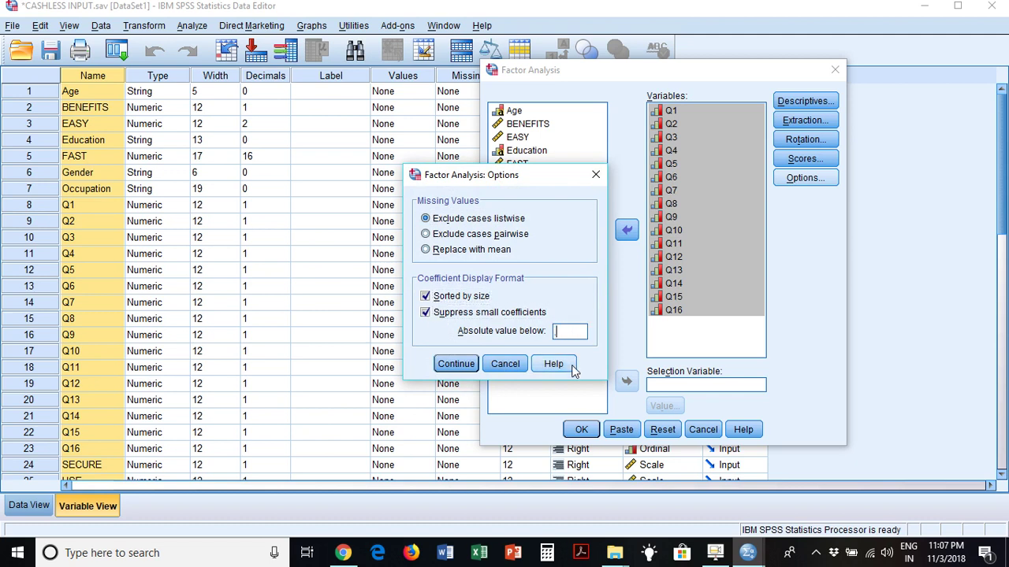
text(.5)
click(461, 366)
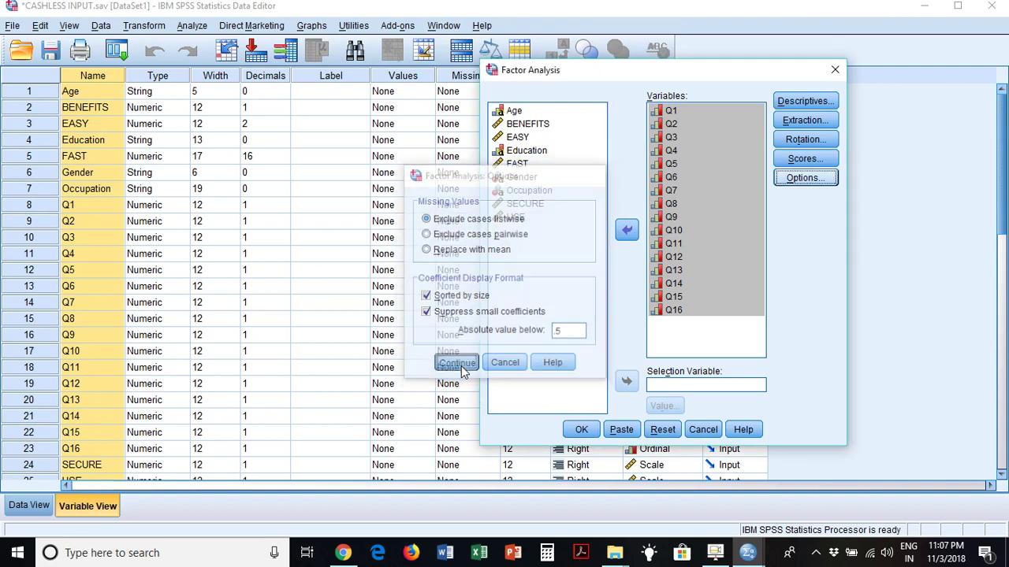
click(583, 430)
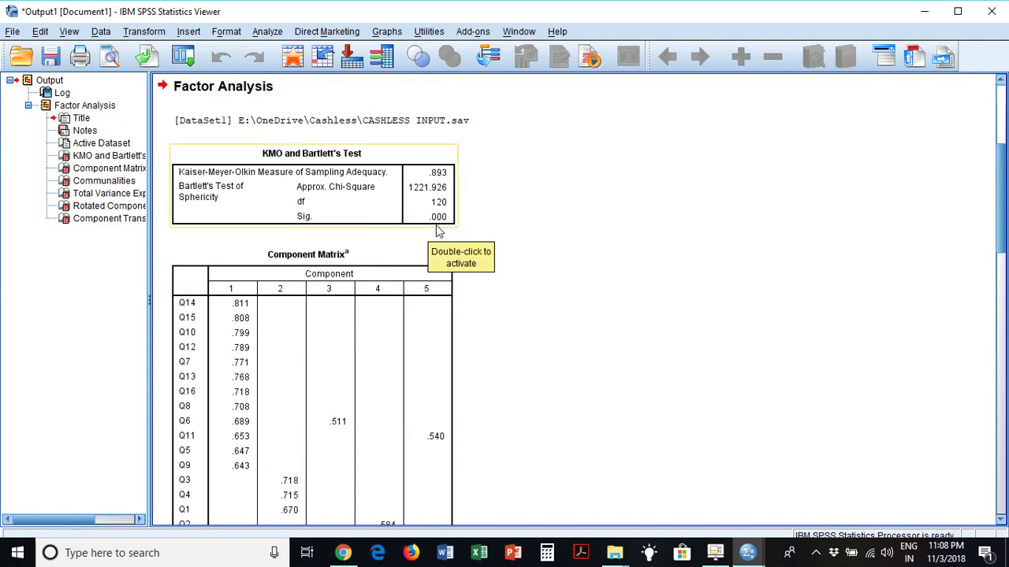
scroll(540, 344, down, 3)
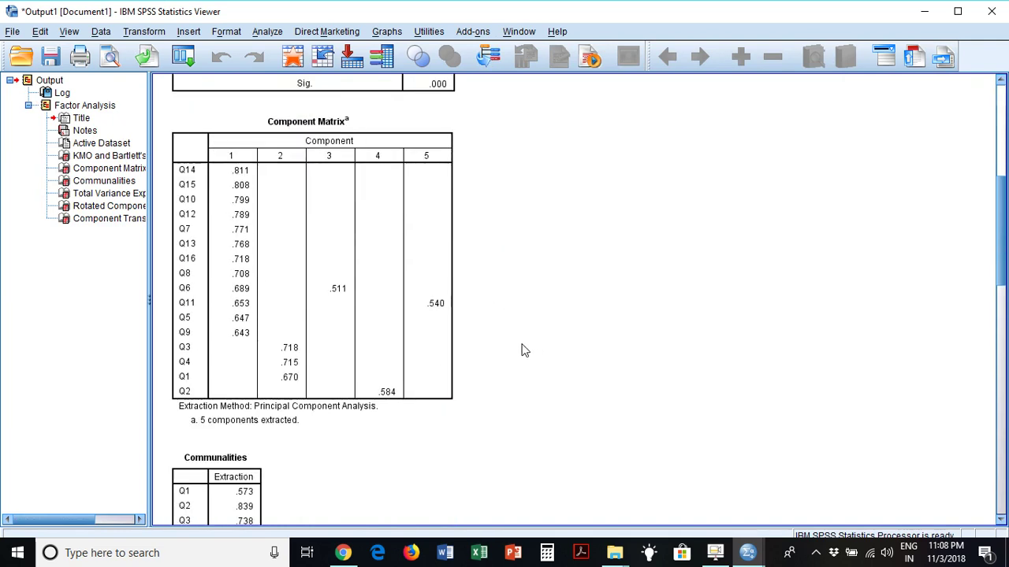
click(400, 293)
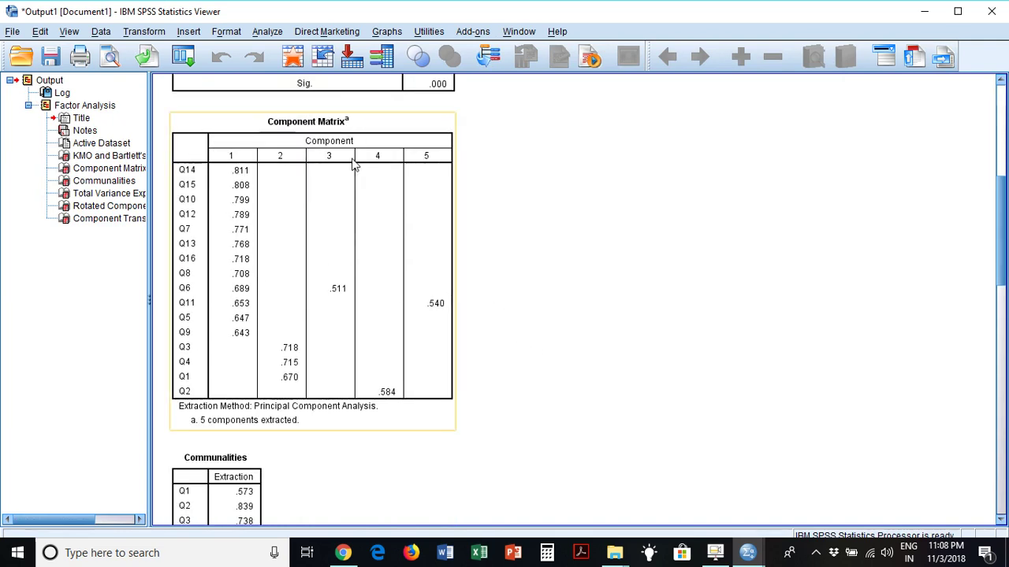
click(473, 360)
scroll(477, 362, down, 4)
scroll(331, 348, down, 1)
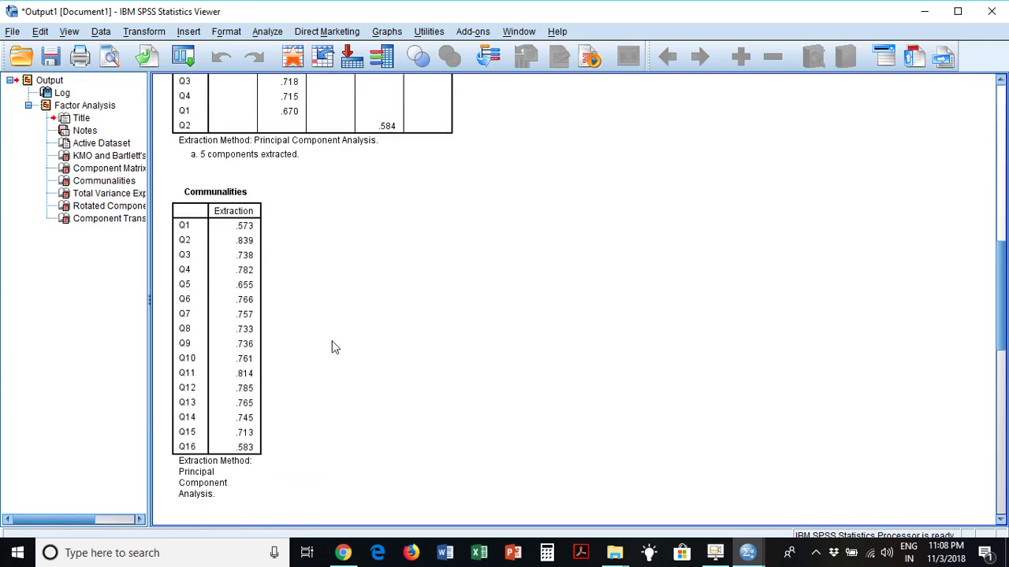
scroll(332, 347, down, 3)
scroll(332, 348, down, 2)
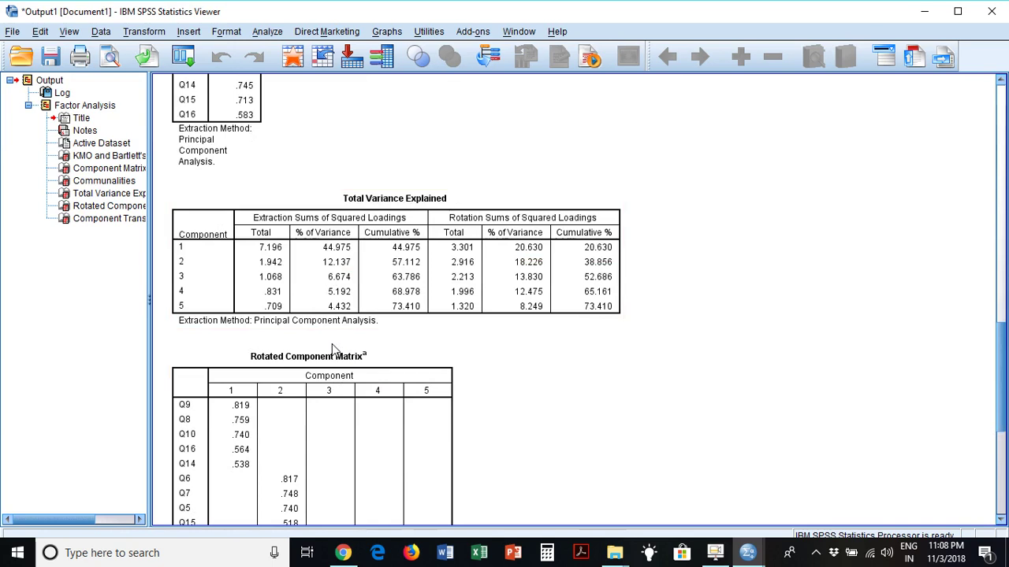
click(334, 327)
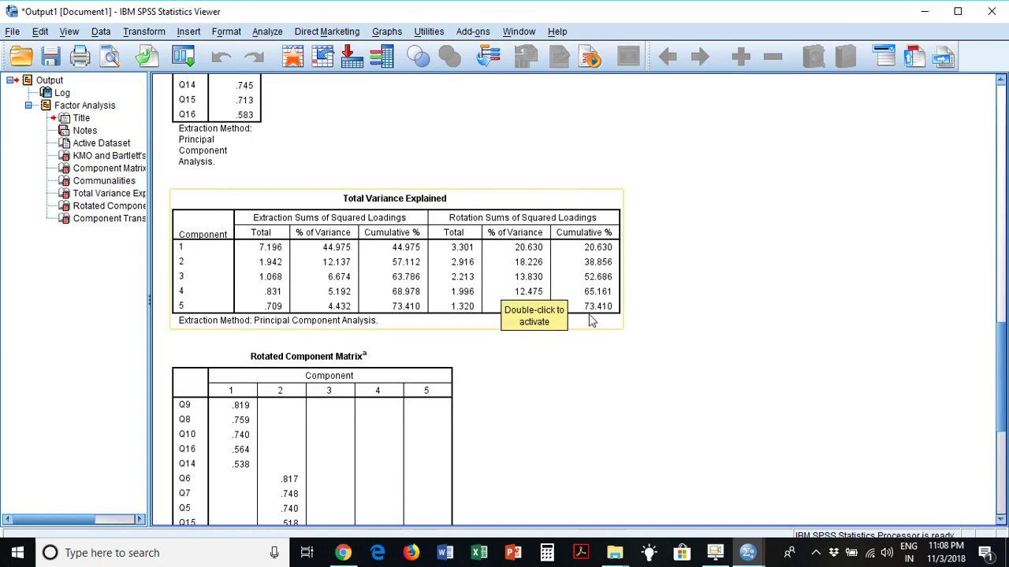
click(588, 368)
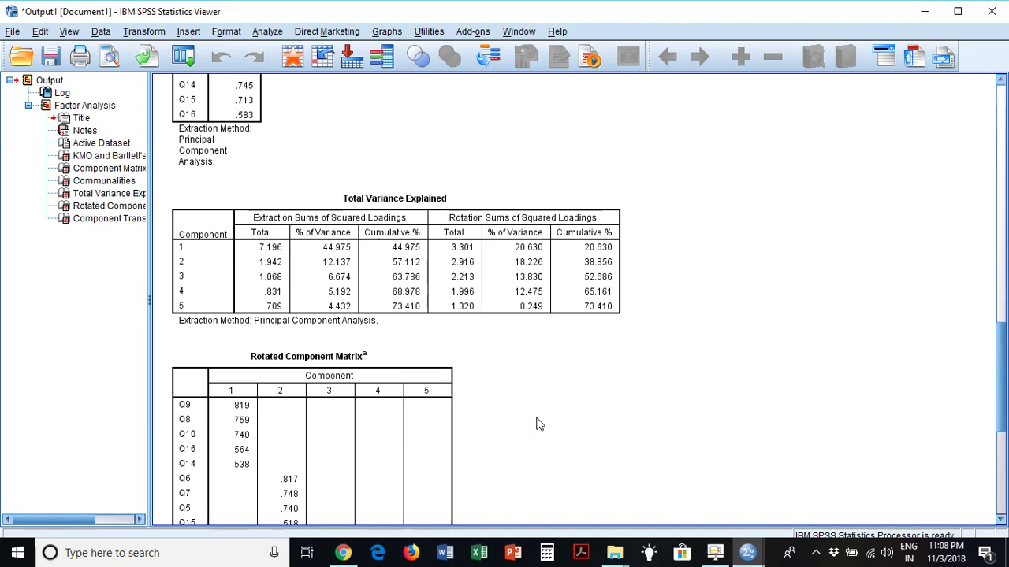
scroll(532, 426, down, 3)
scroll(532, 428, down, 2)
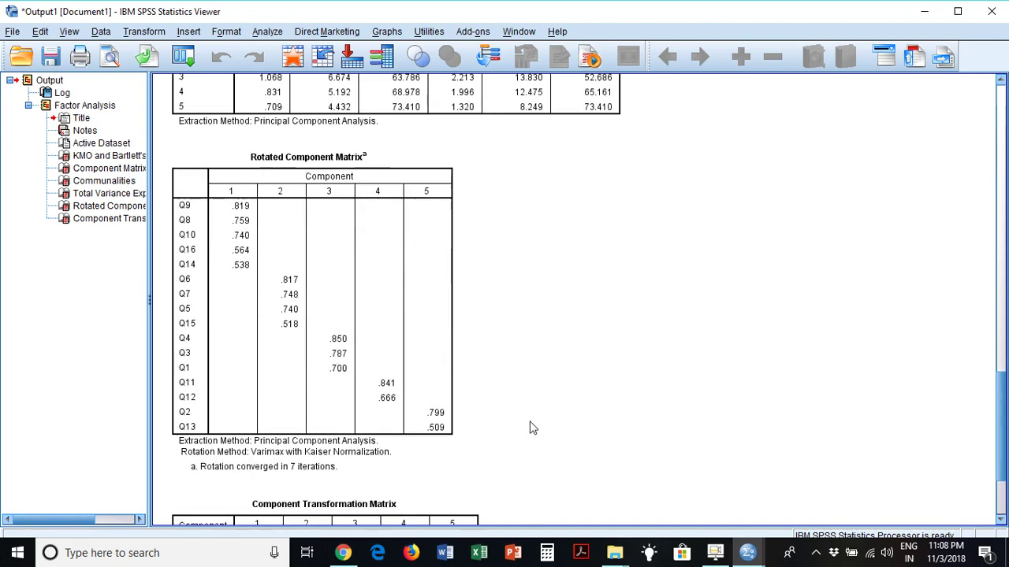
click(325, 339)
scroll(520, 414, down, 3)
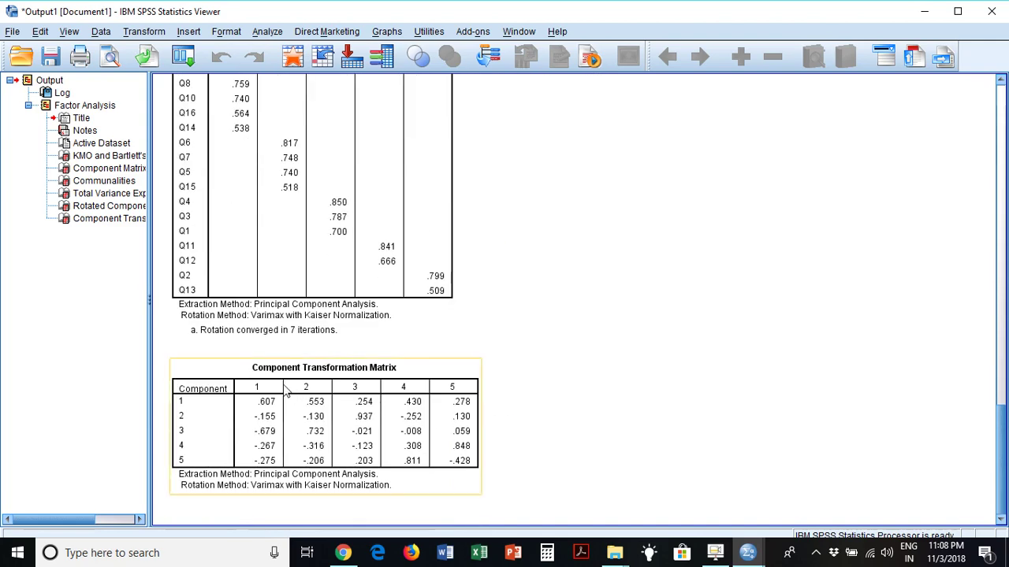
scroll(584, 408, up, 1)
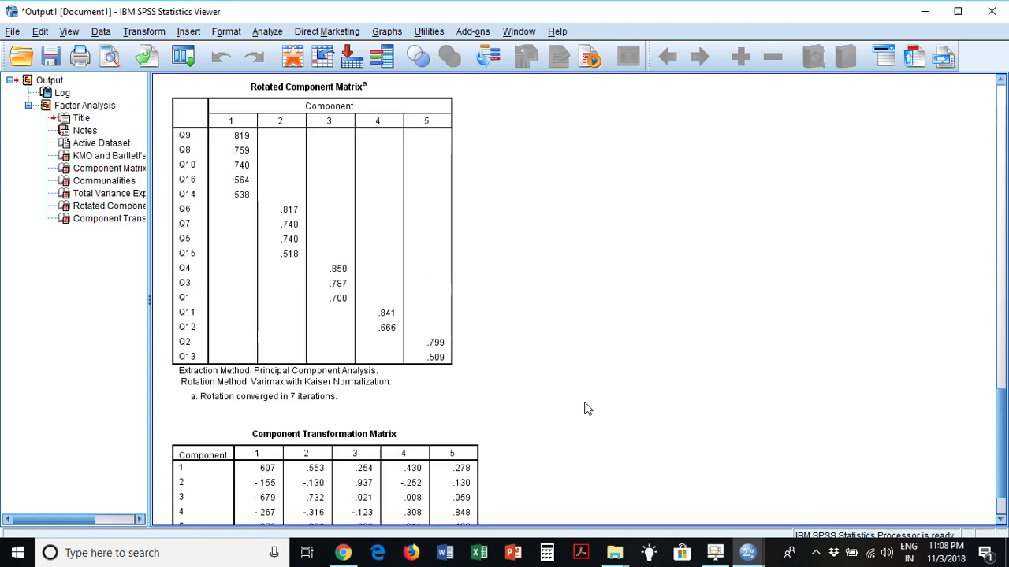
scroll(585, 408, up, 1)
click(231, 215)
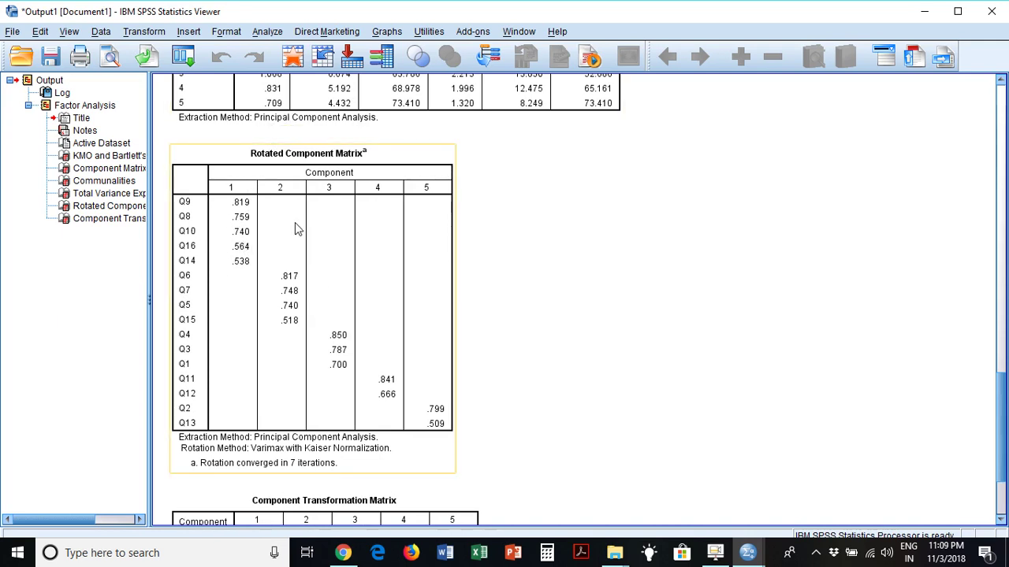
click(463, 216)
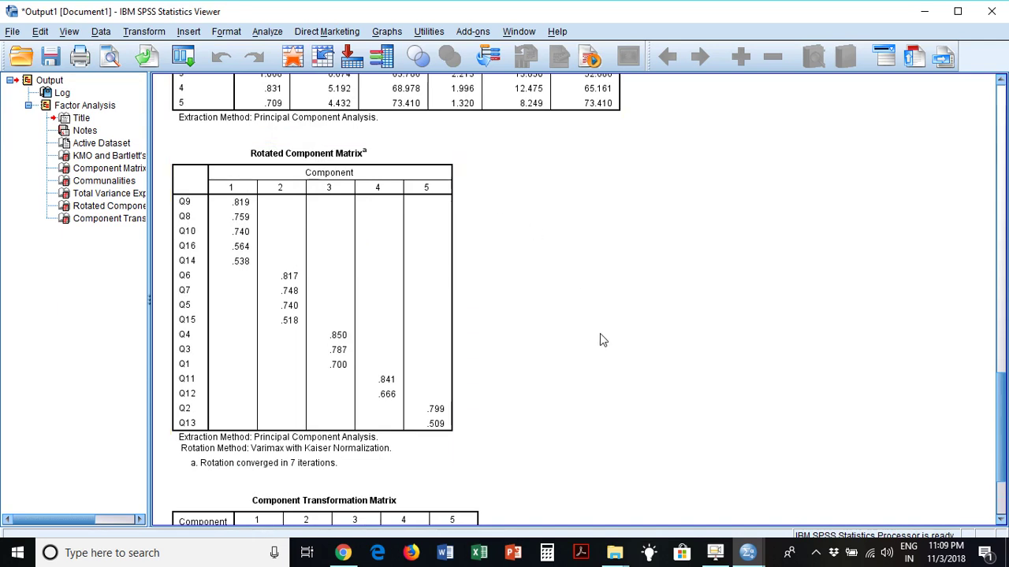